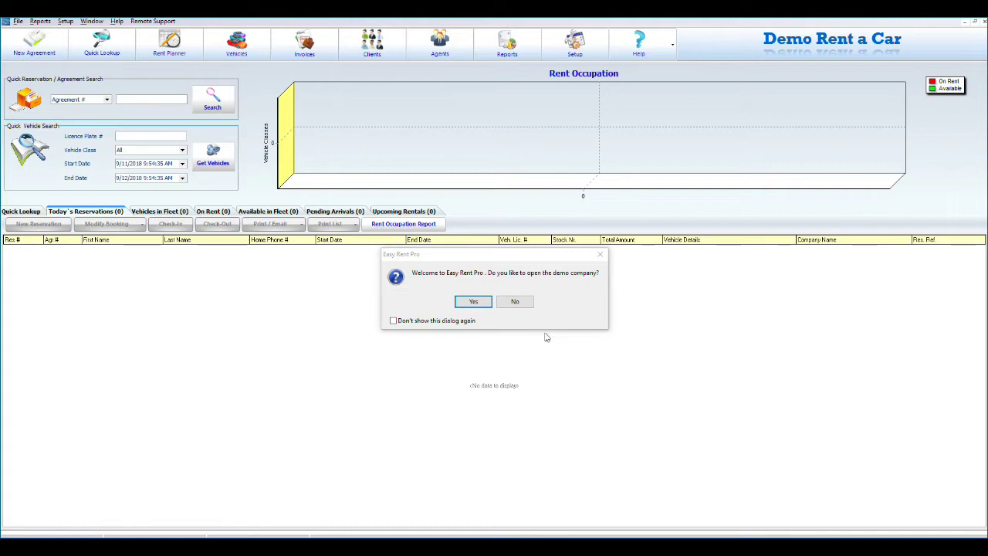
- Decline the demo company and bring up the Setup configuration on Company Details
{"action": "left_click", "coordinate": [517, 304]}
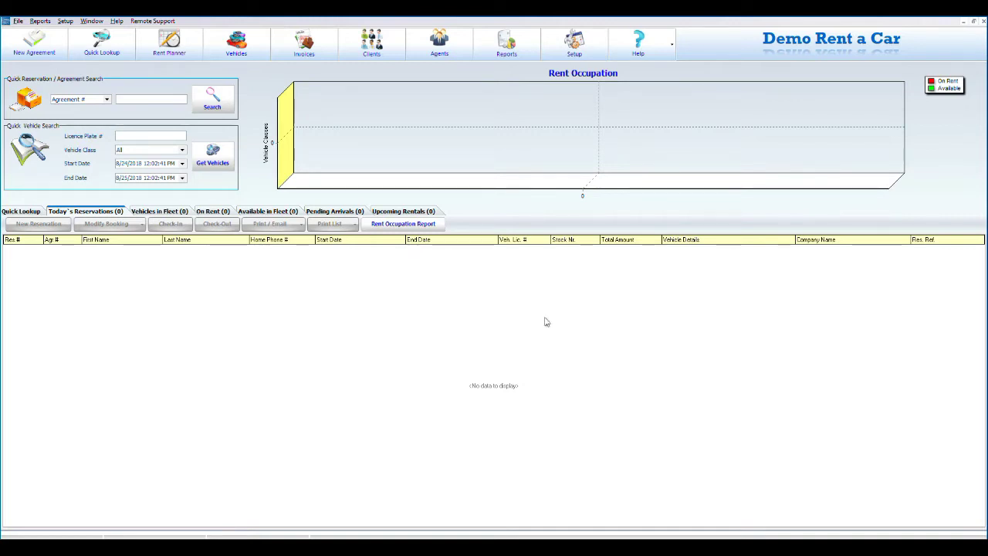
{"action": "left_click", "coordinate": [575, 46]}
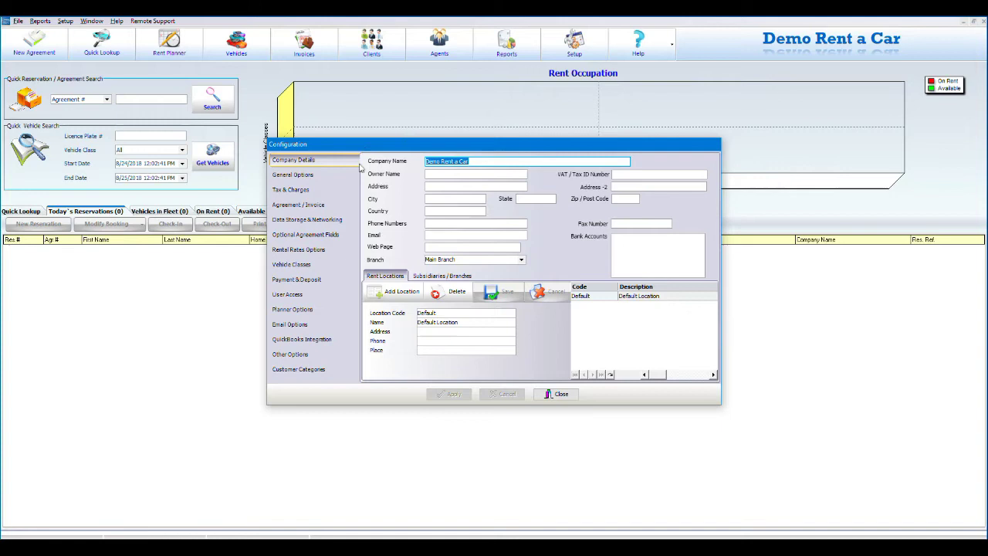
- Enter the owner's name and the company's contact details on Company Details, then apply them
{"action": "left_click", "coordinate": [447, 173]}
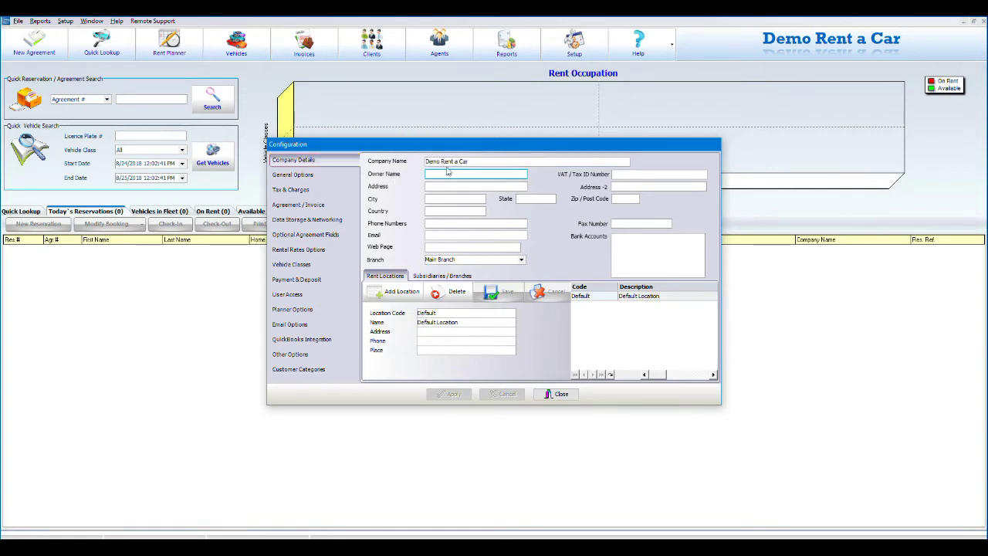
{"action": "type", "text": "Bob Evans"}
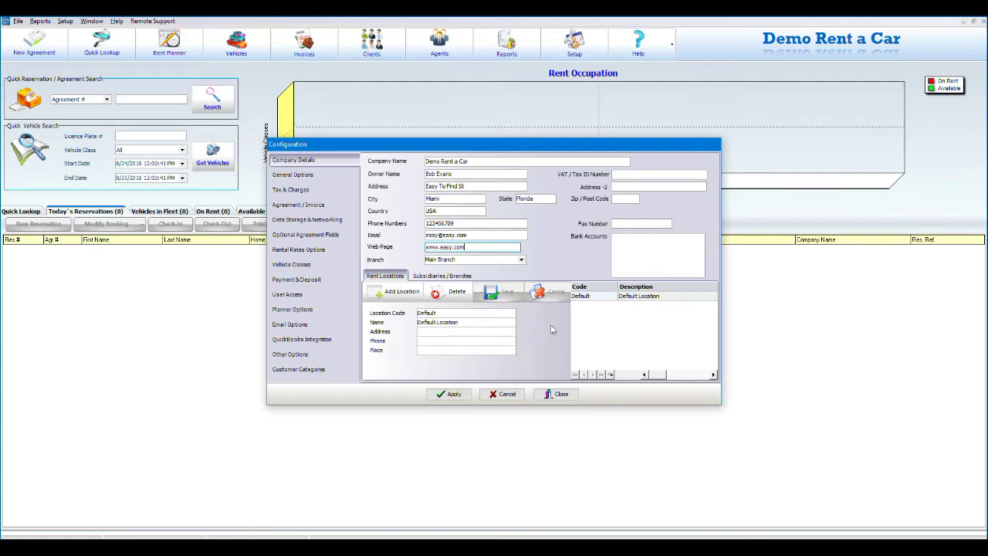
{"action": "left_click", "coordinate": [456, 397]}
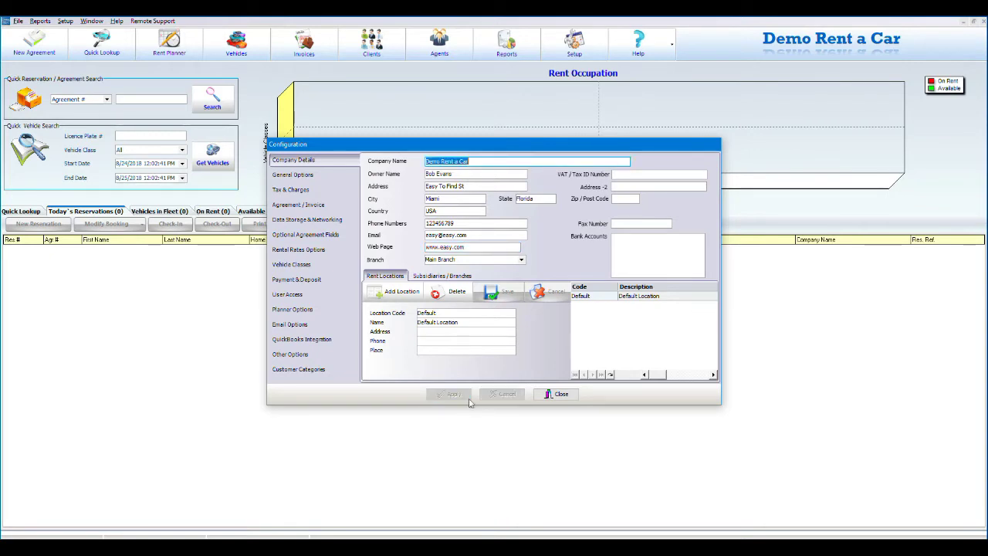
- Review the General Options, then close the Configuration window
{"action": "left_click", "coordinate": [319, 176]}
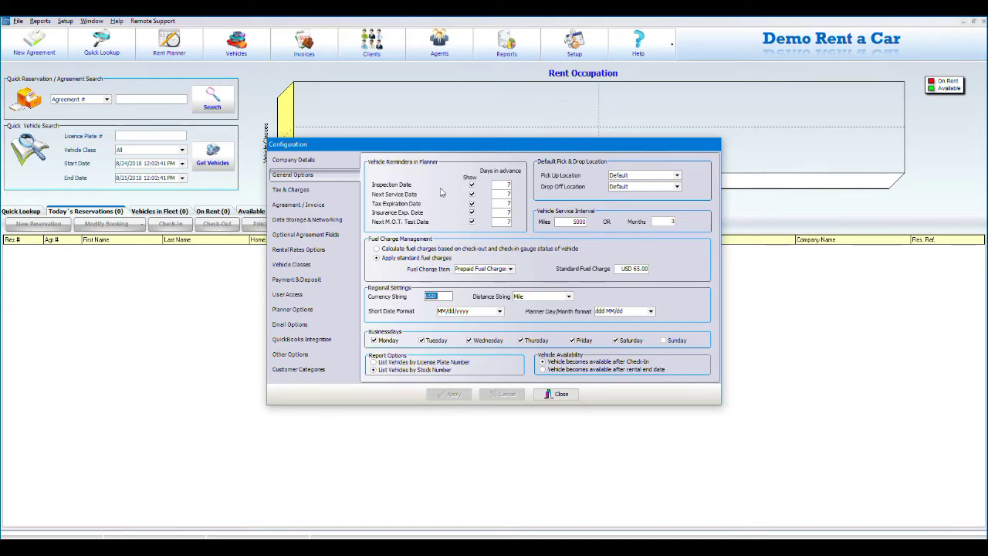
{"action": "left_click", "coordinate": [568, 398]}
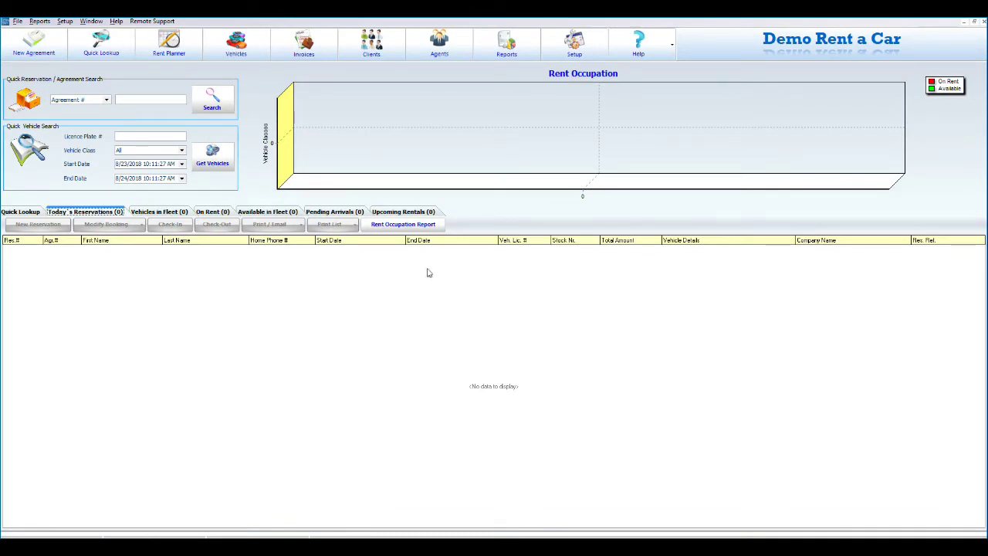
- Save a black 2018 Toyota Camry, PLATE 6589, to the fleet and begin a second vehicle
{"action": "left_click", "coordinate": [254, 58]}
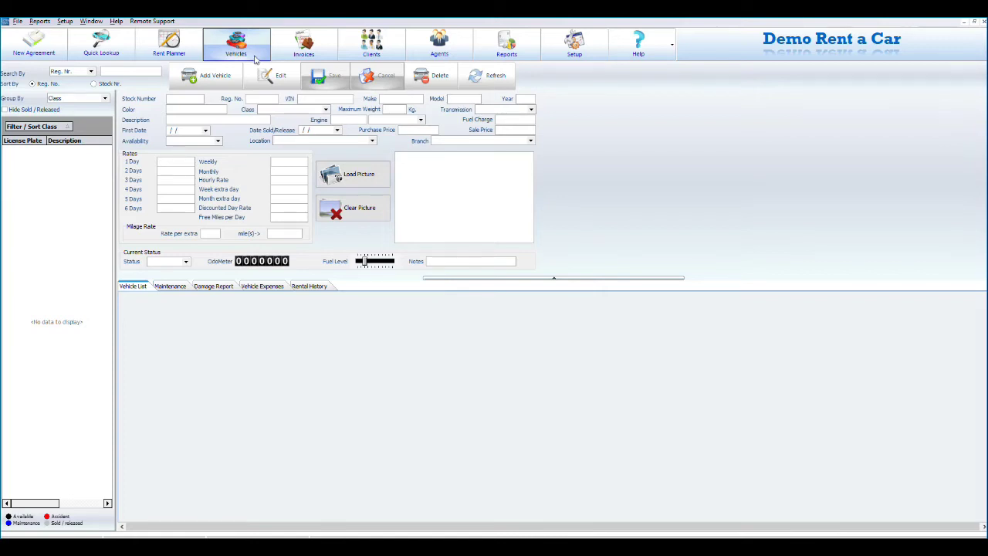
{"action": "left_click", "coordinate": [223, 75]}
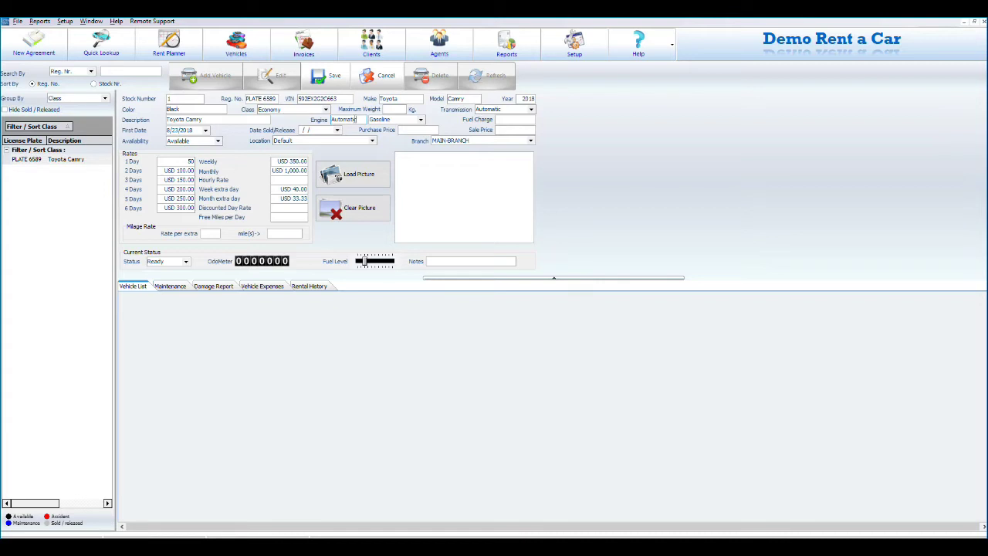
{"action": "left_click", "coordinate": [332, 77]}
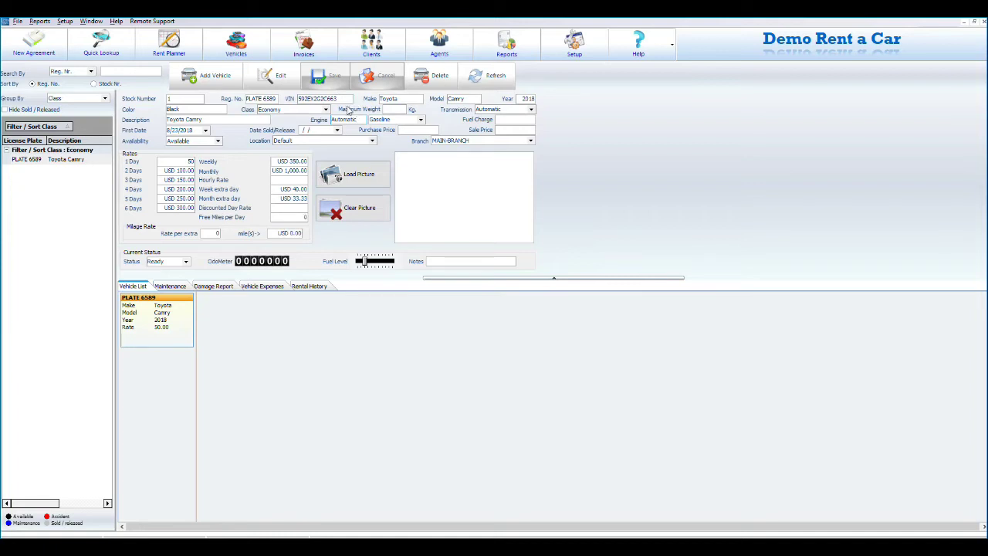
{"action": "left_click", "coordinate": [226, 82]}
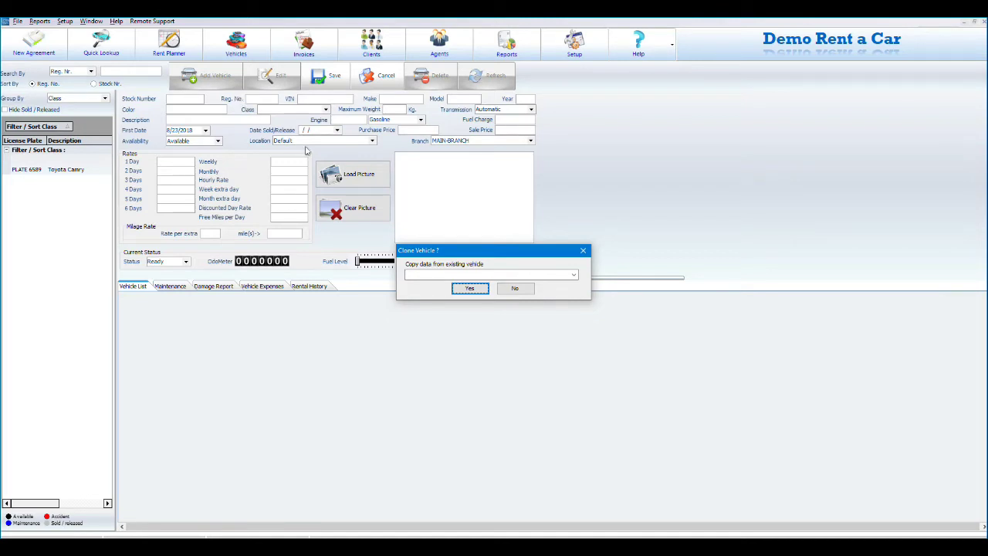
- Clone the PLATE 6589 Camry's data into the new vehicle form
{"action": "left_click", "coordinate": [573, 275]}
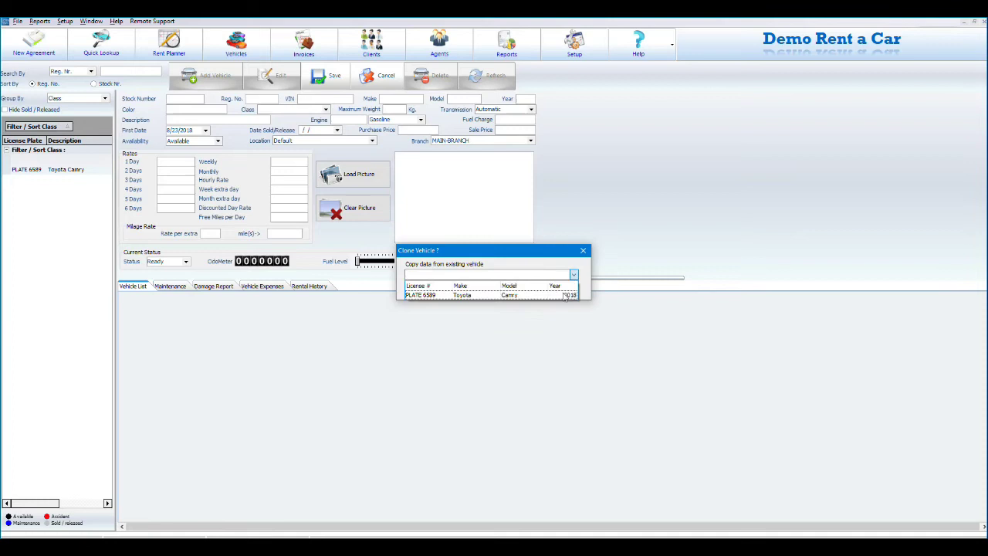
{"action": "left_click", "coordinate": [563, 295]}
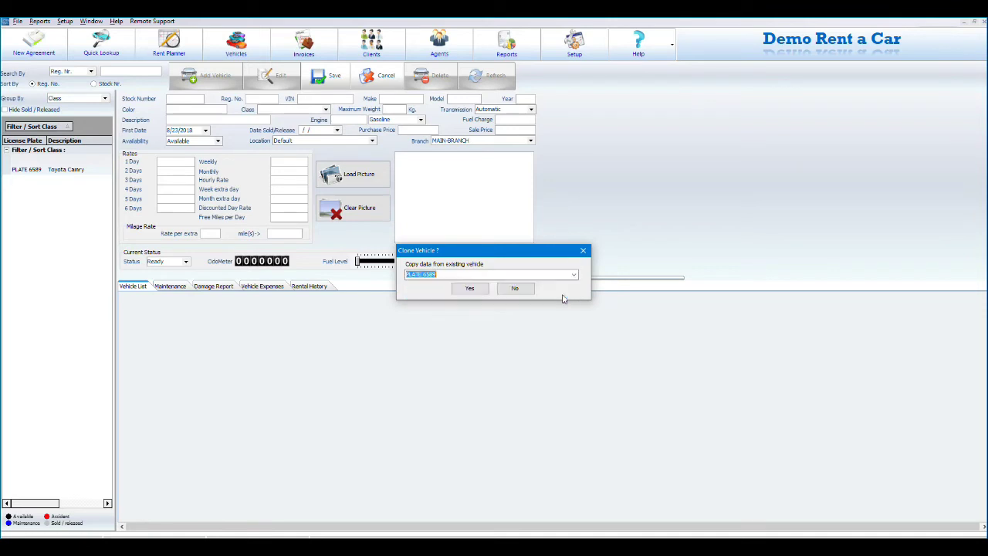
{"action": "left_click", "coordinate": [470, 288]}
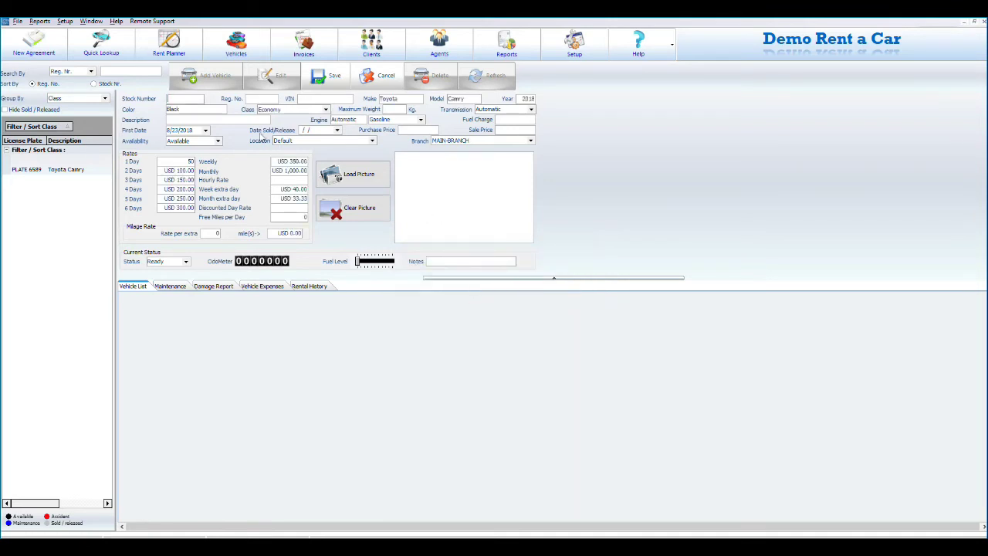
- Give the copy stock number 2, Reg. No. PLATE6782, VIN 562D4794E2X and description 'Tdyota Camry', then save
{"action": "left_click", "coordinate": [198, 99]}
{"action": "type", "text": "2"}
{"action": "left_click", "coordinate": [265, 99]}
{"action": "type", "text": "PLATE6782"}
{"action": "key", "text": "Tab"}
{"action": "type", "text": "562D4794E2X"}
{"action": "left_click", "coordinate": [182, 120]}
{"action": "type", "text": "Tdyota Camry"}
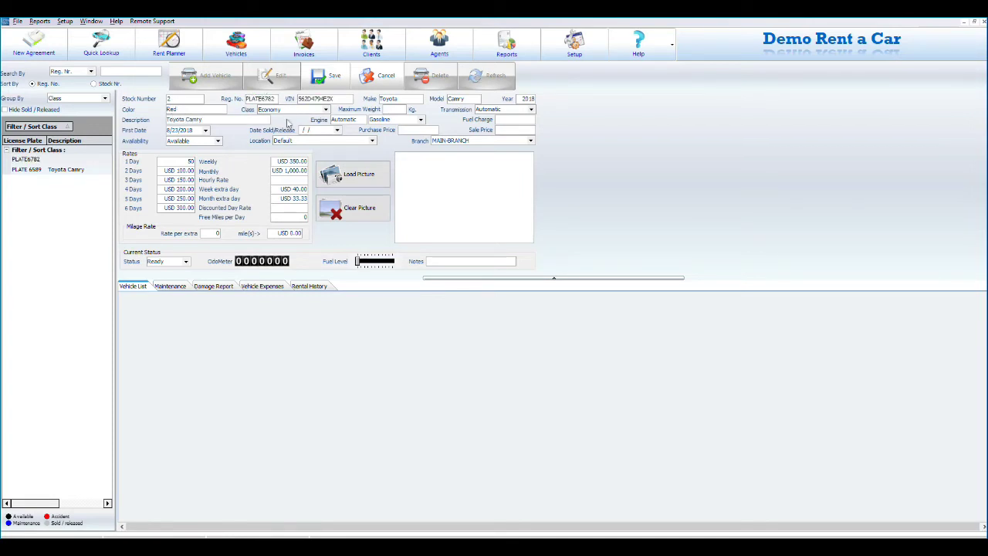
{"action": "left_click", "coordinate": [327, 76]}
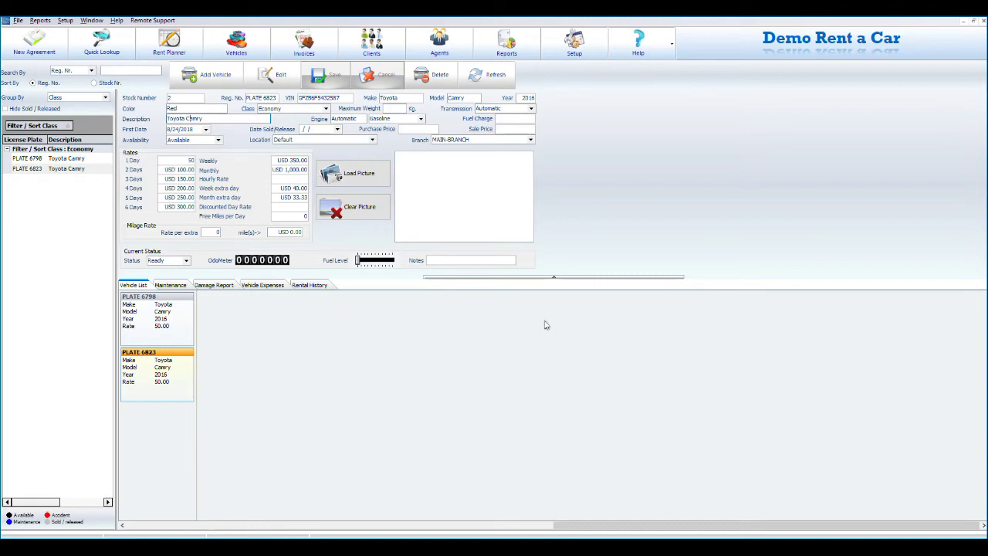
- Start a new agreement from 8/29/2018 to 9/4/2018 and pick the available PLATE 6823 Camry
{"action": "left_click", "coordinate": [28, 48]}
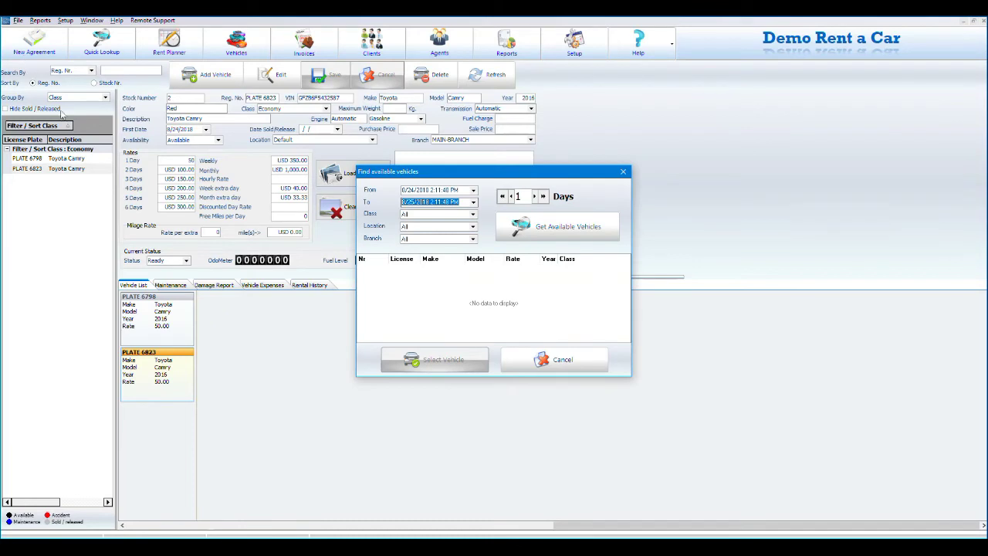
{"action": "left_click", "coordinate": [473, 190]}
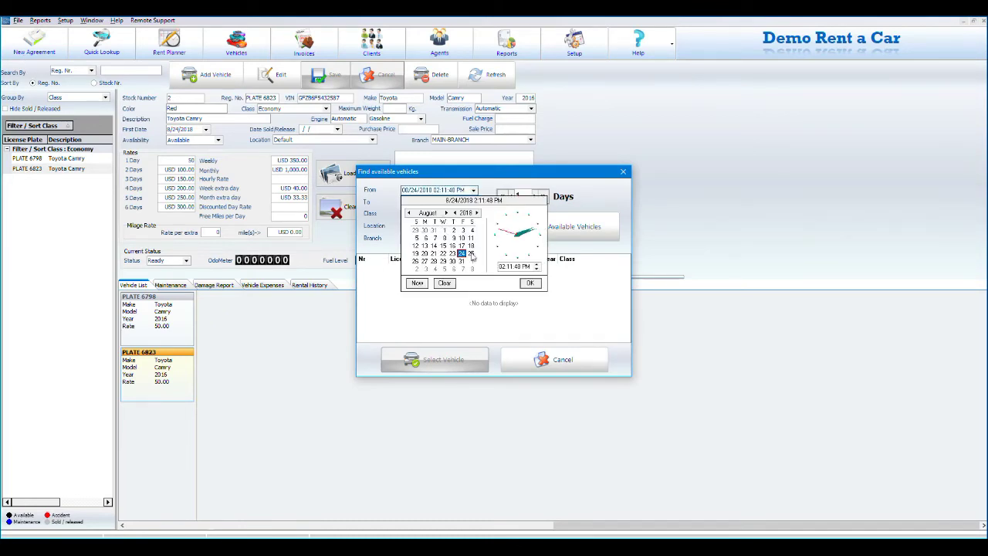
{"action": "left_click", "coordinate": [443, 261]}
{"action": "left_click", "coordinate": [529, 282]}
{"action": "left_click", "coordinate": [474, 202]}
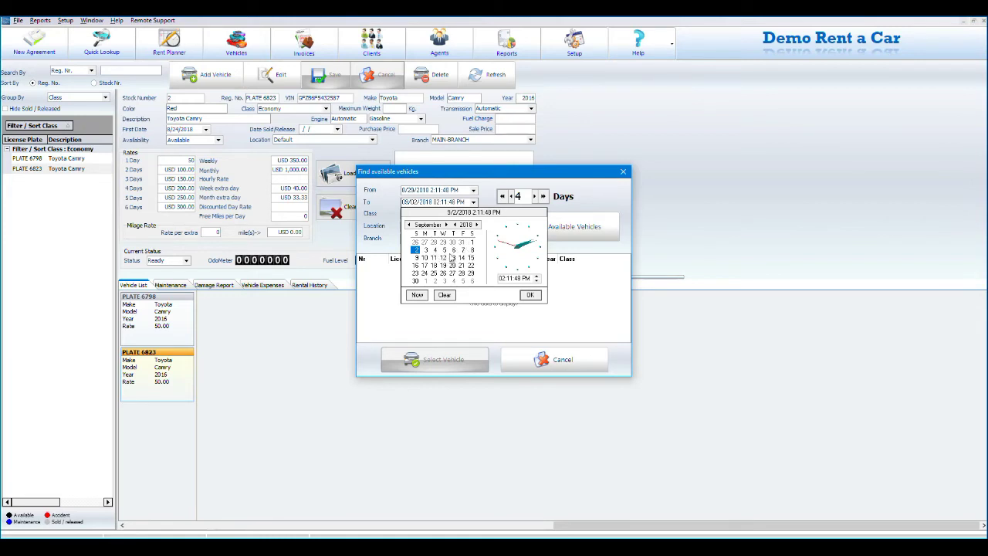
{"action": "left_click", "coordinate": [433, 250]}
{"action": "left_click", "coordinate": [529, 295]}
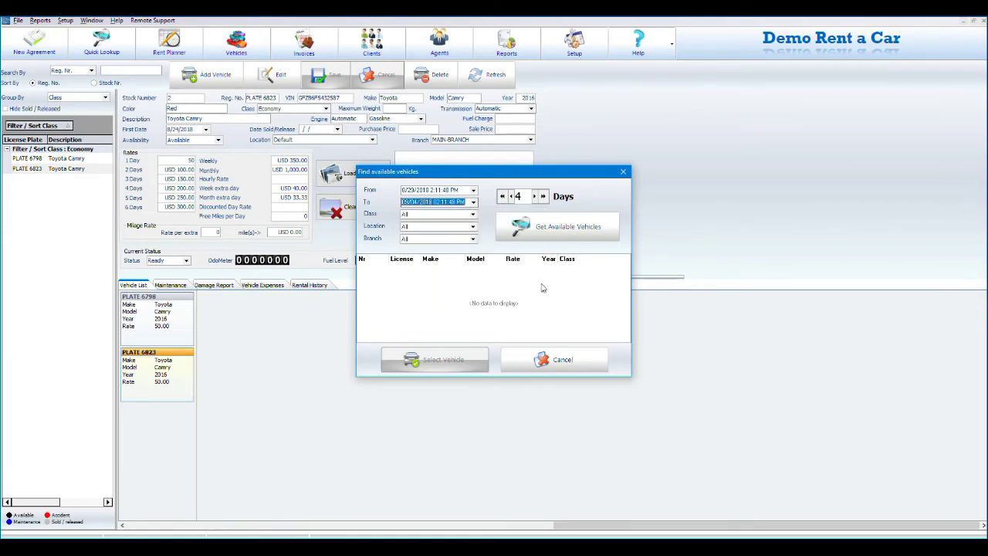
{"action": "left_click", "coordinate": [515, 240]}
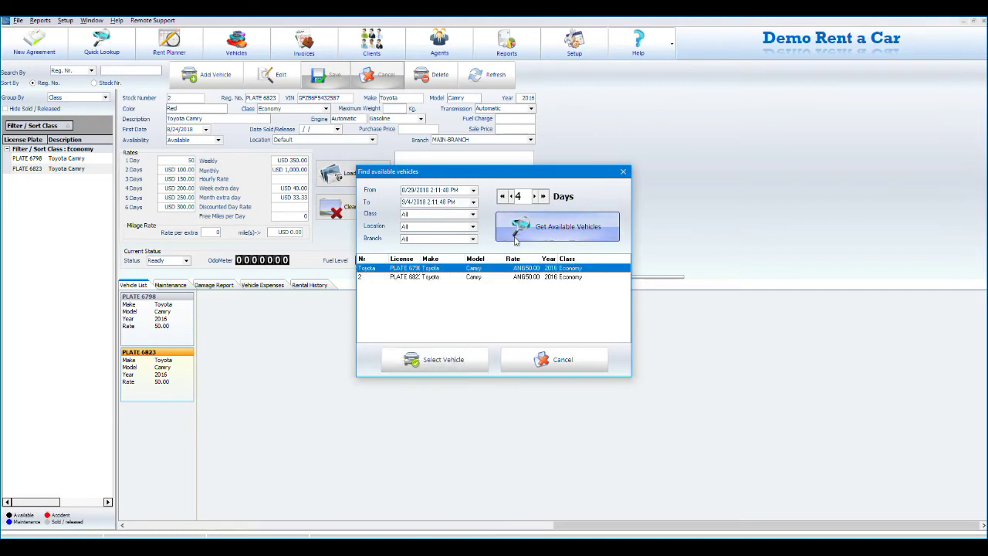
{"action": "left_click", "coordinate": [517, 277]}
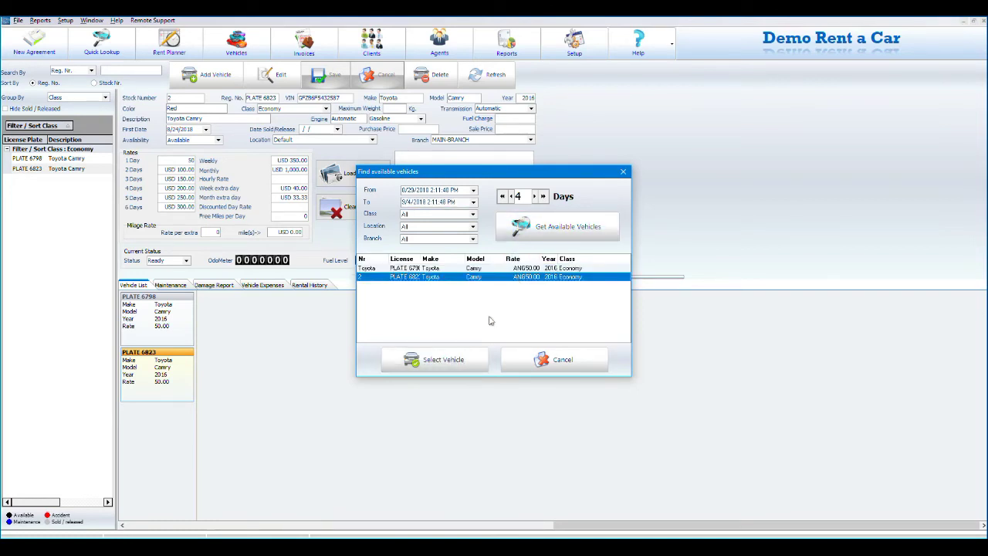
- Save the 6-day PLATE 6823 booking for the renter, totalling 344.00
{"action": "left_click", "coordinate": [447, 357]}
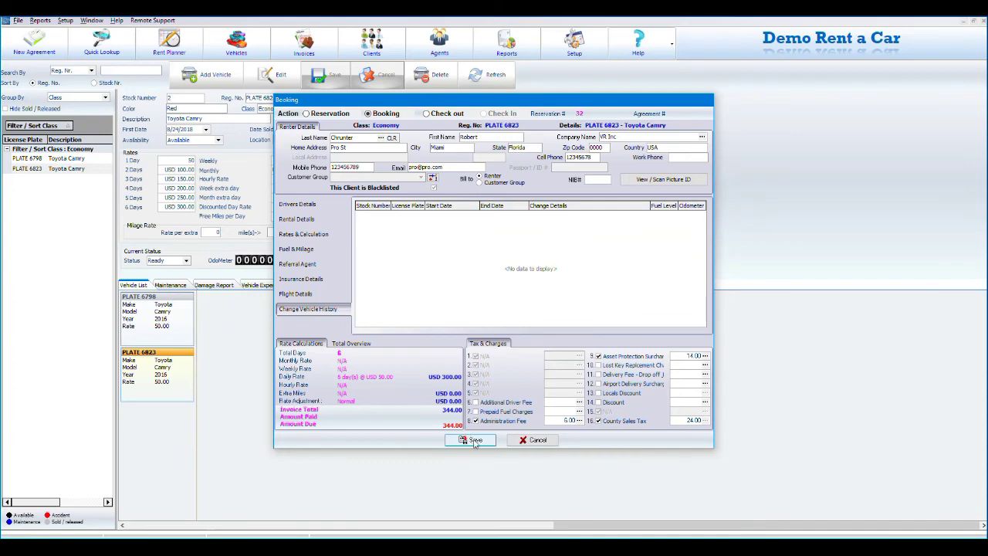
{"action": "left_click", "coordinate": [474, 441]}
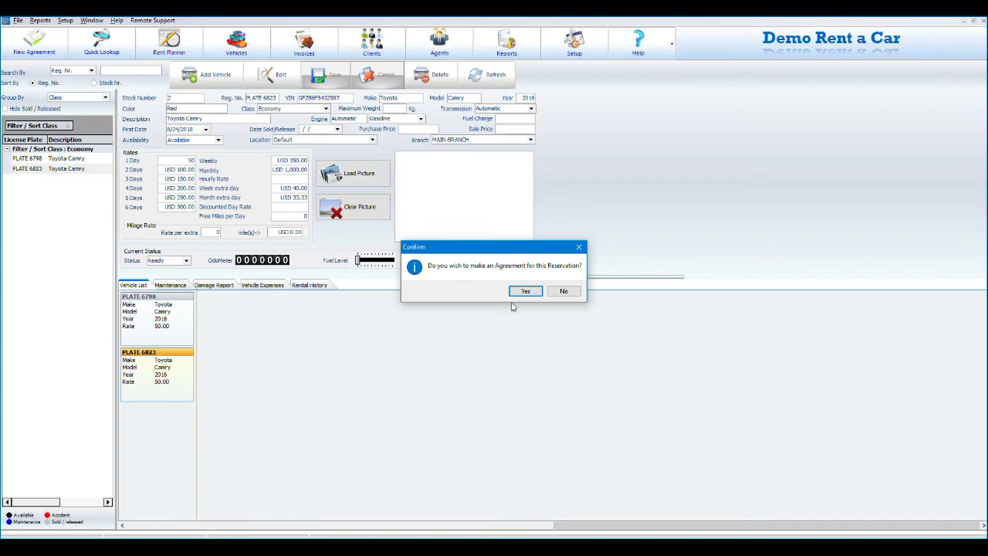
- Convert the reservation into an agreement and check out the PLATE 6823 Camry
{"action": "left_click", "coordinate": [524, 292]}
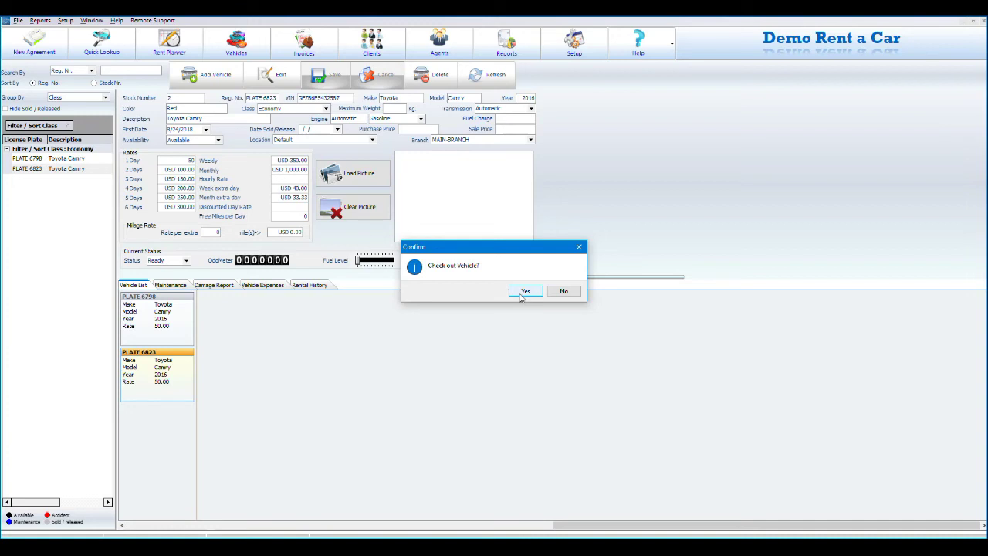
{"action": "left_click", "coordinate": [524, 291]}
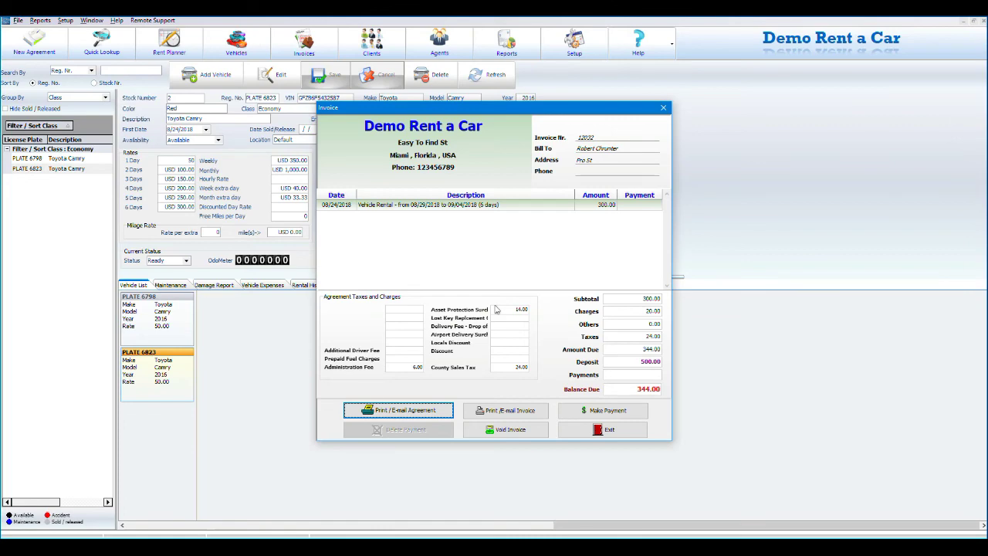
- Exit the invoice and view the PLATE 6823 rental from 08/29 to 09/04 on the Rent Planner
{"action": "left_click", "coordinate": [585, 429]}
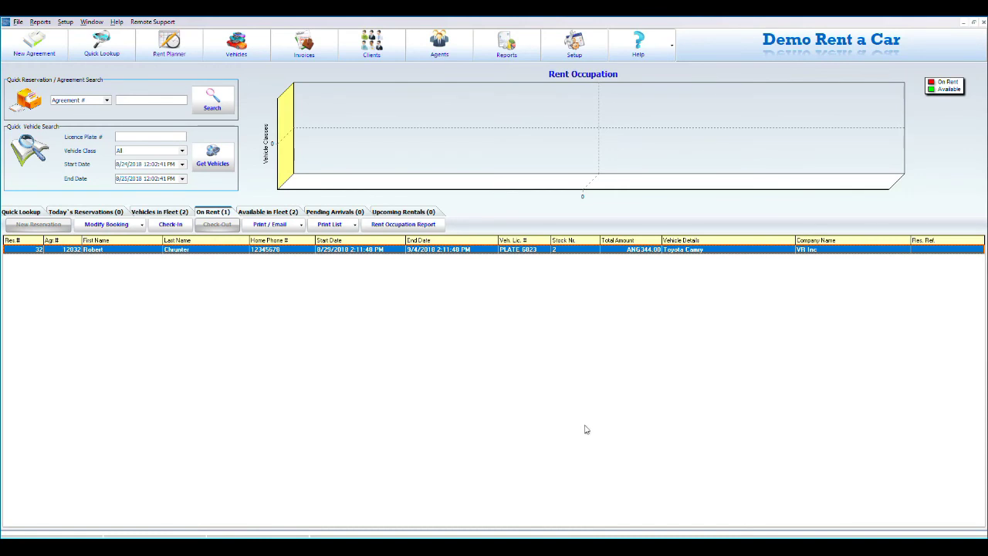
{"action": "left_click", "coordinate": [167, 39]}
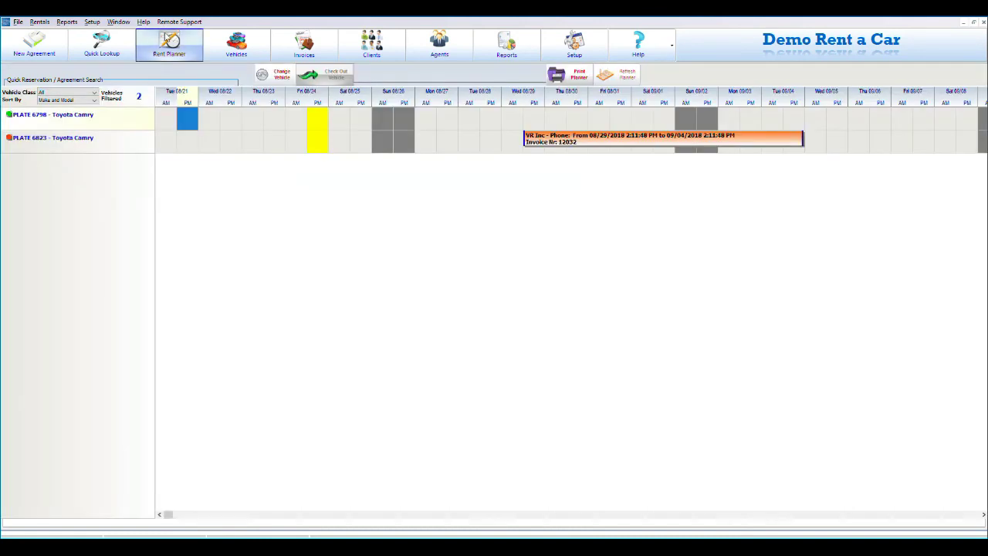